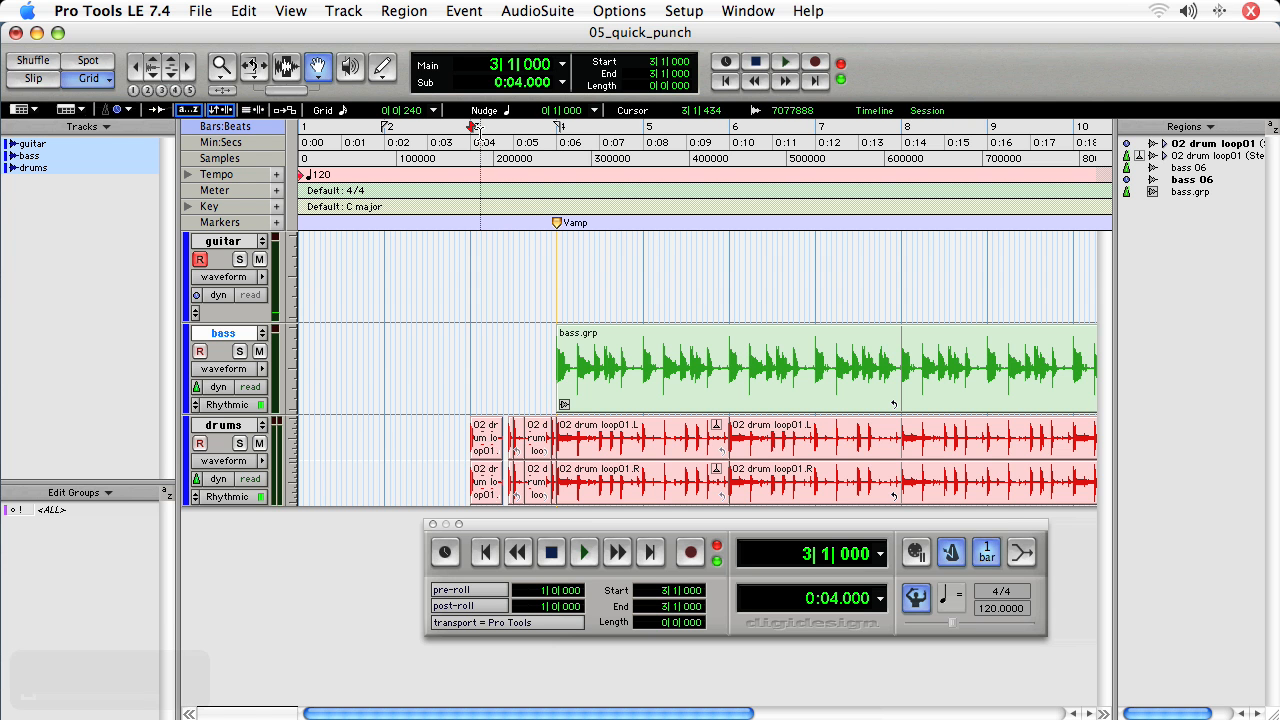
Step: Play the bass and drums from bar 3 with the timeline zoomed out, and stop after the parts end
key("space")
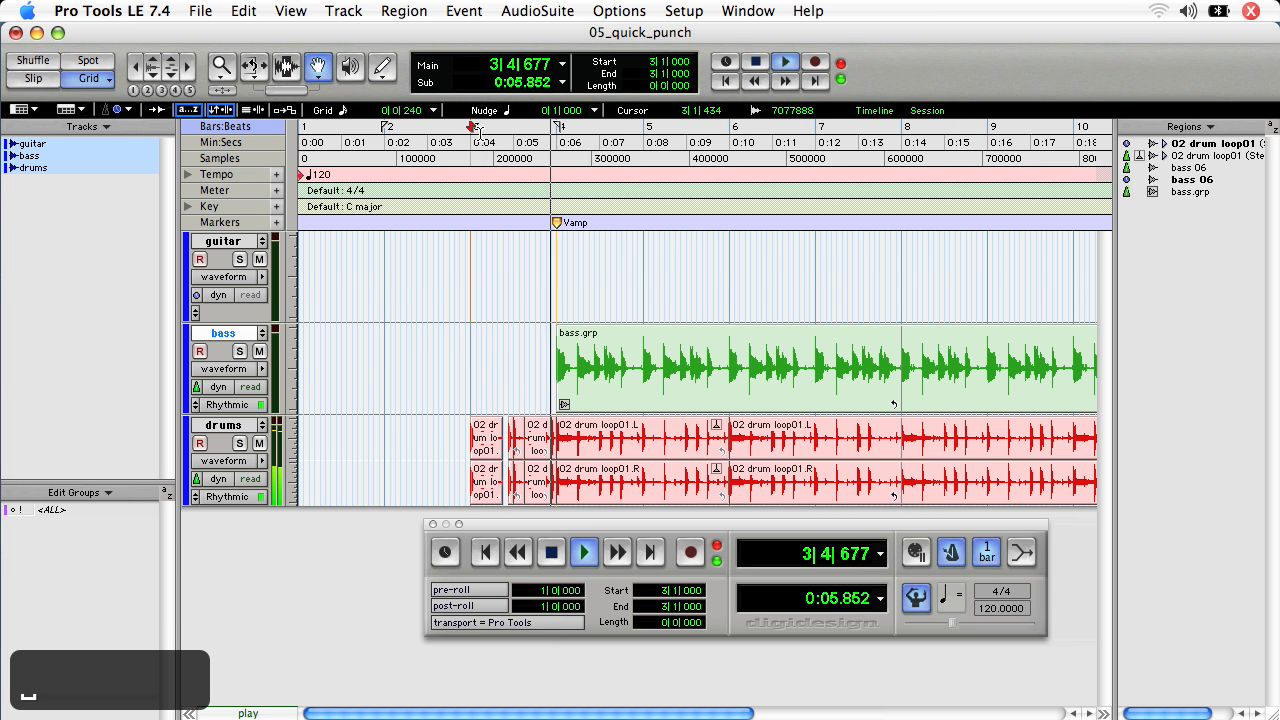
key("r")
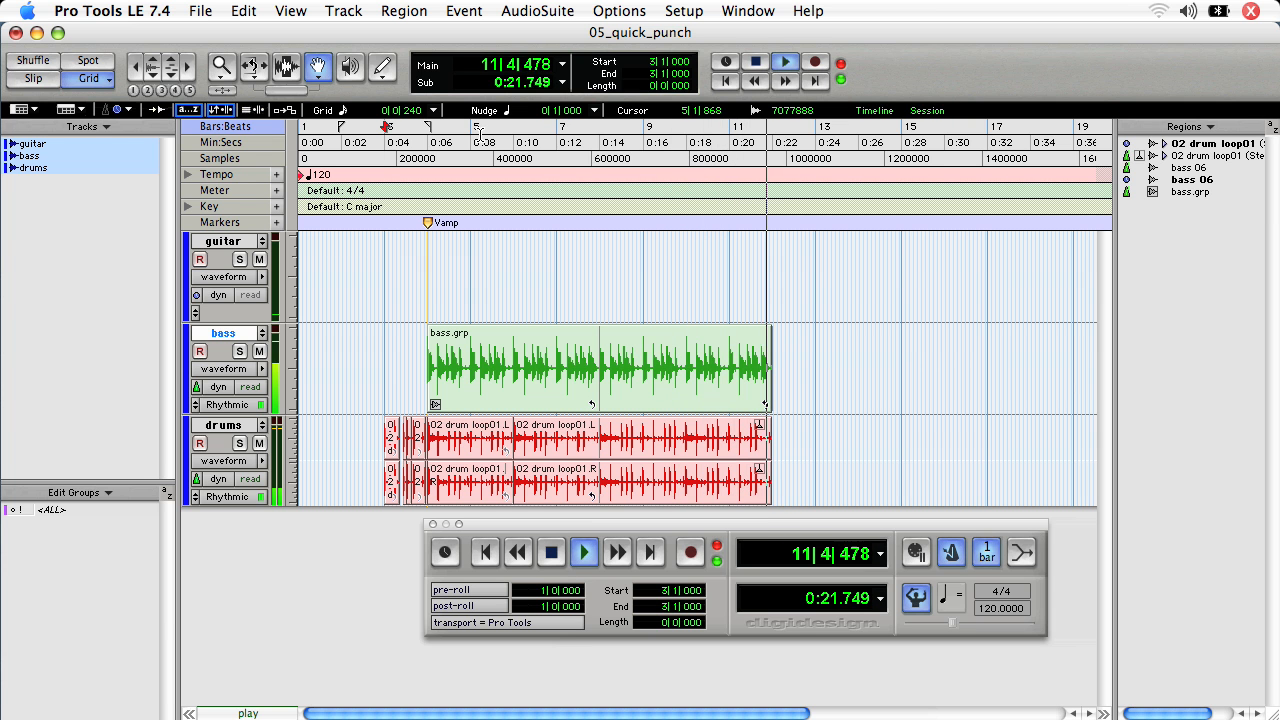
key("space")
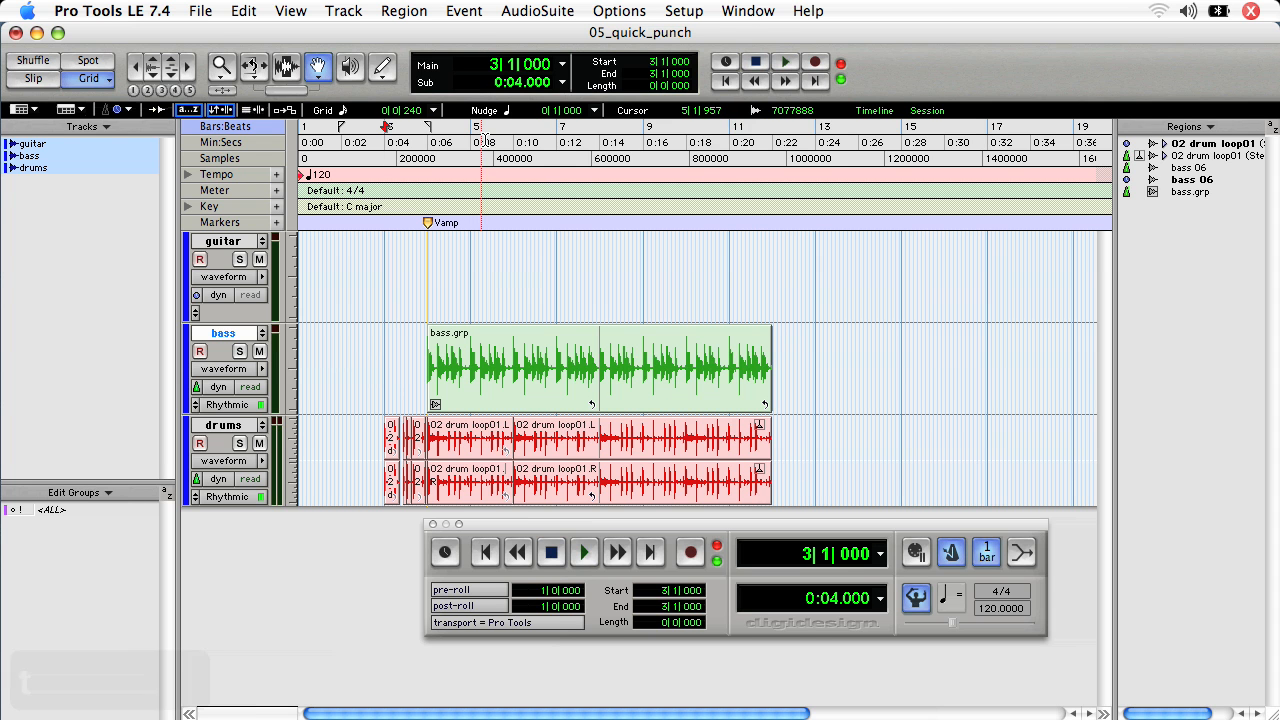
key("t")
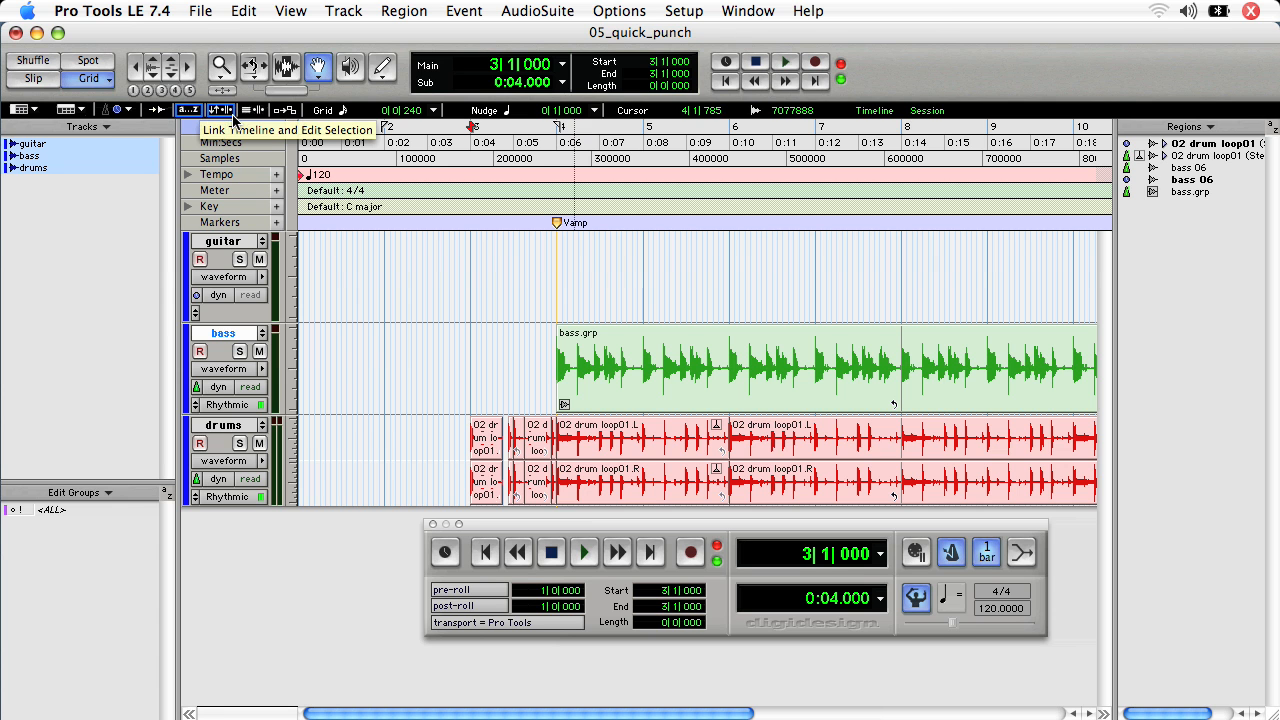
Step: Select 3|1|000 to 8|1|000 on the guitar track and record a guitar take over that range
key("F7")
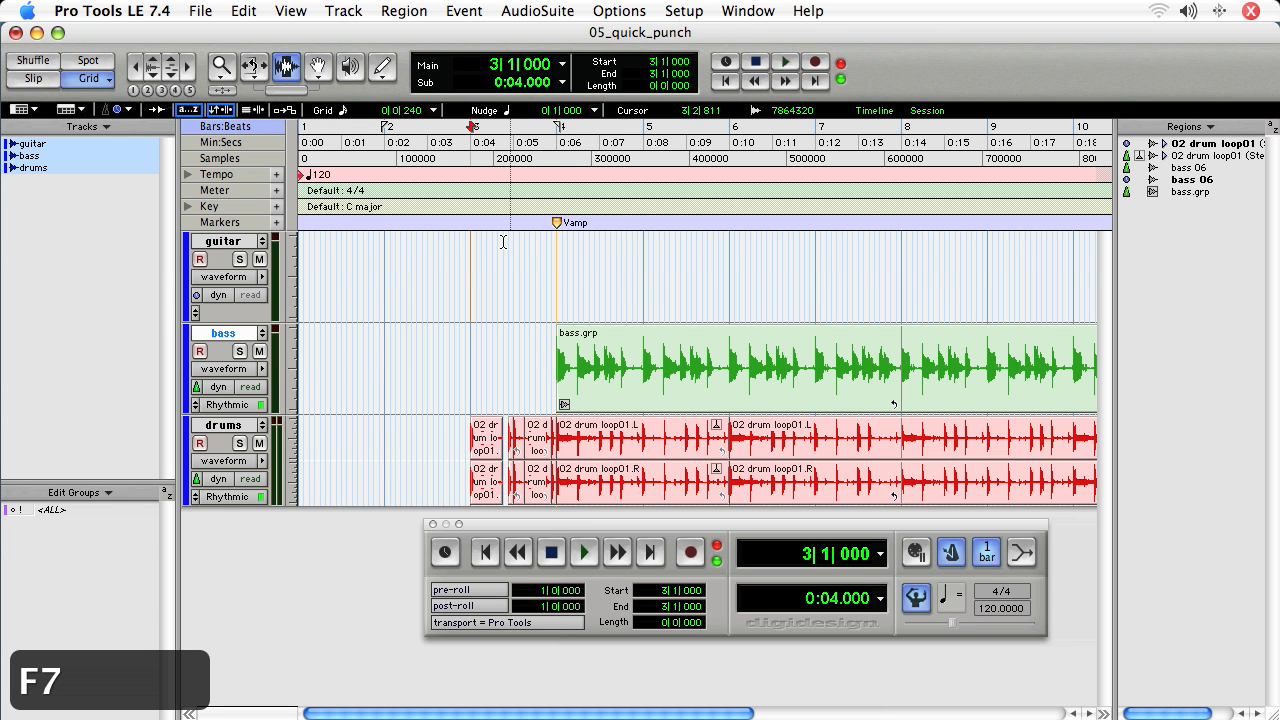
left_click_drag(470, 255, 901, 267)
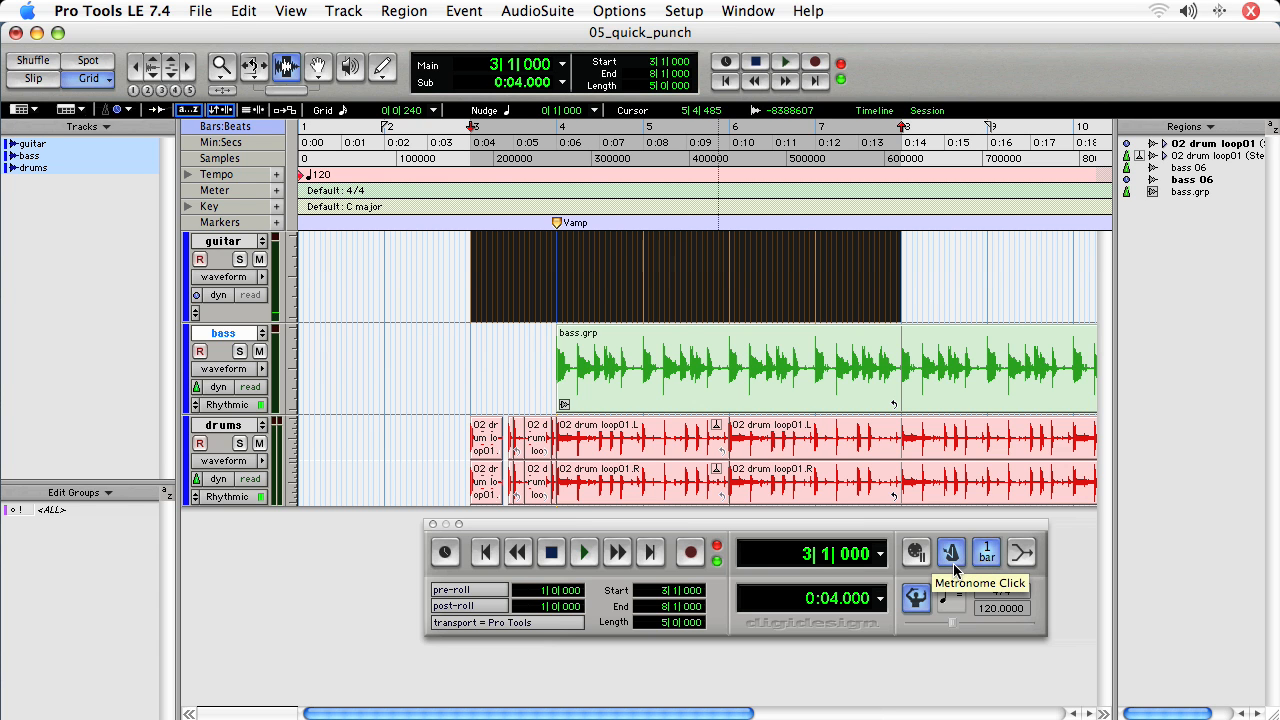
left_click(688, 556)
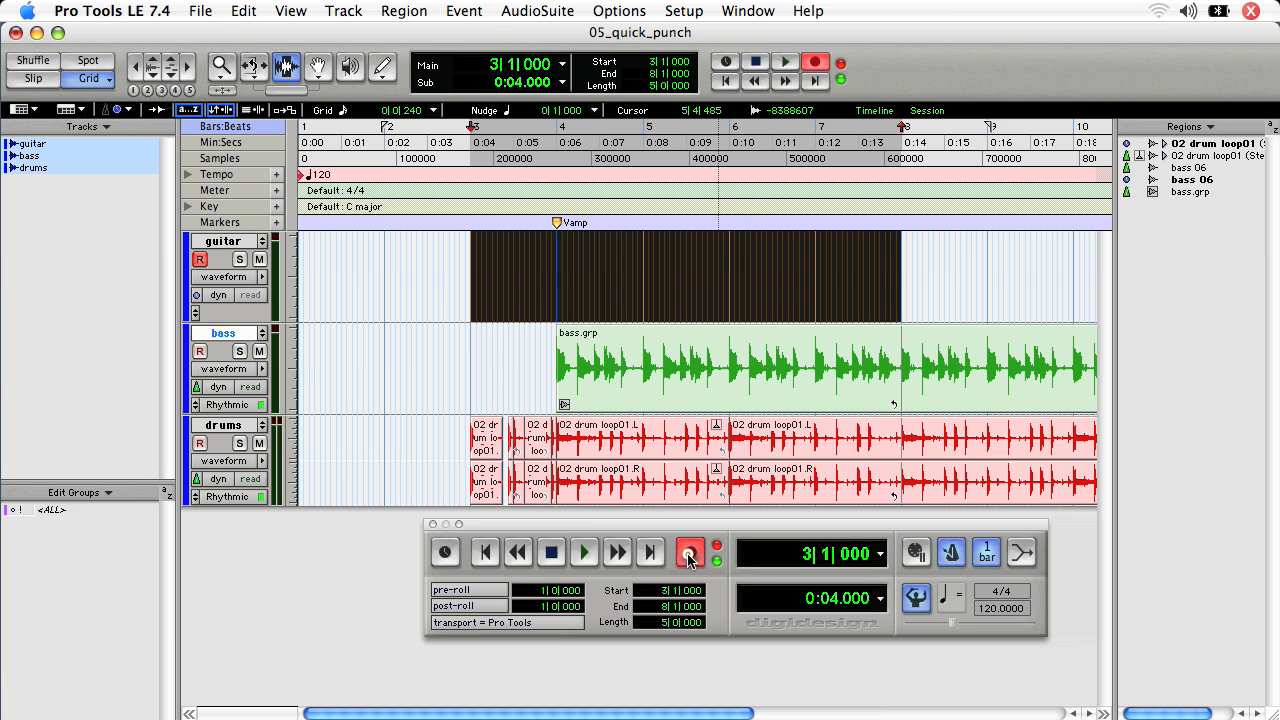
left_click(583, 553)
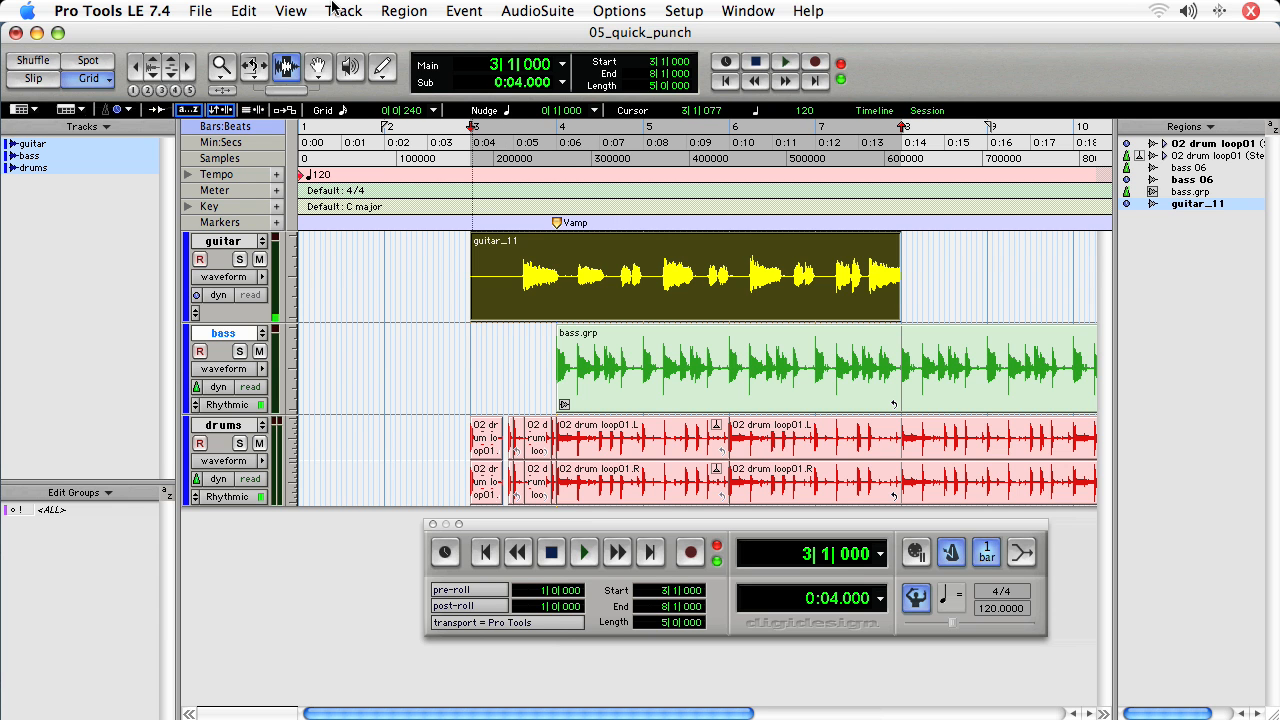
Step: Switch the tracks to Auto Input Monitoring and enable both pre-roll and post-roll
left_click(335, 8)
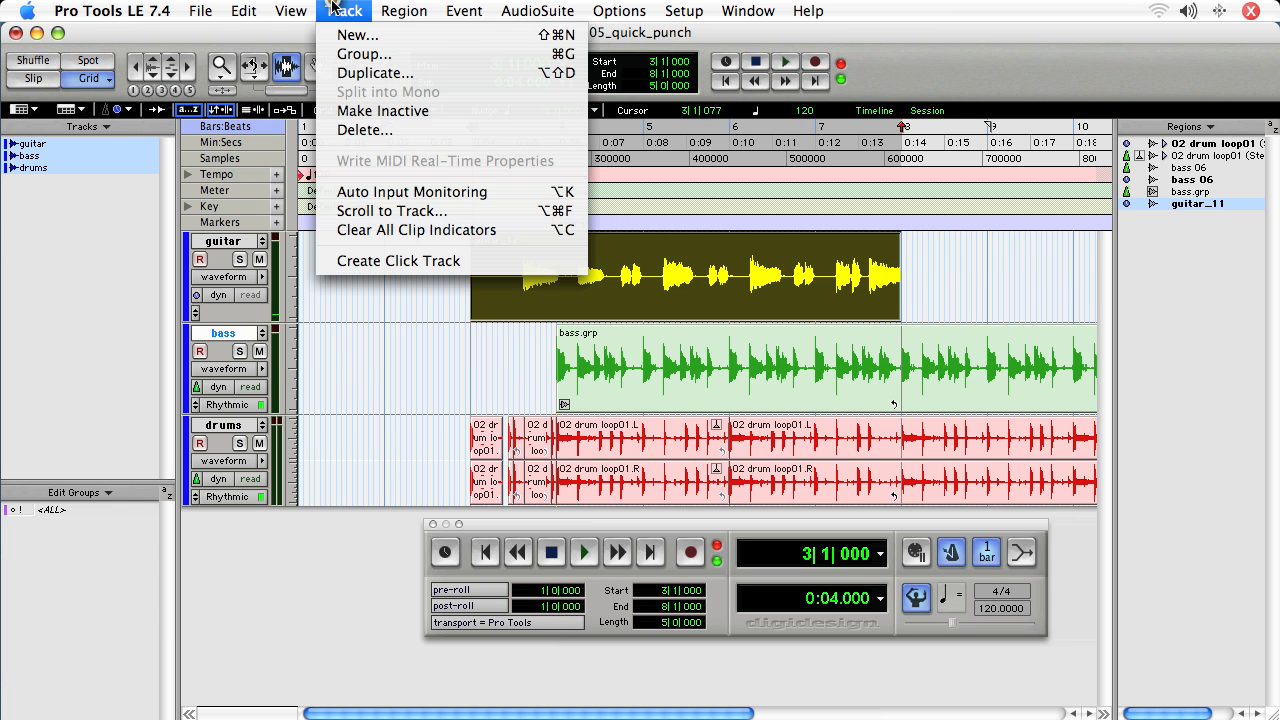
left_click(391, 201)
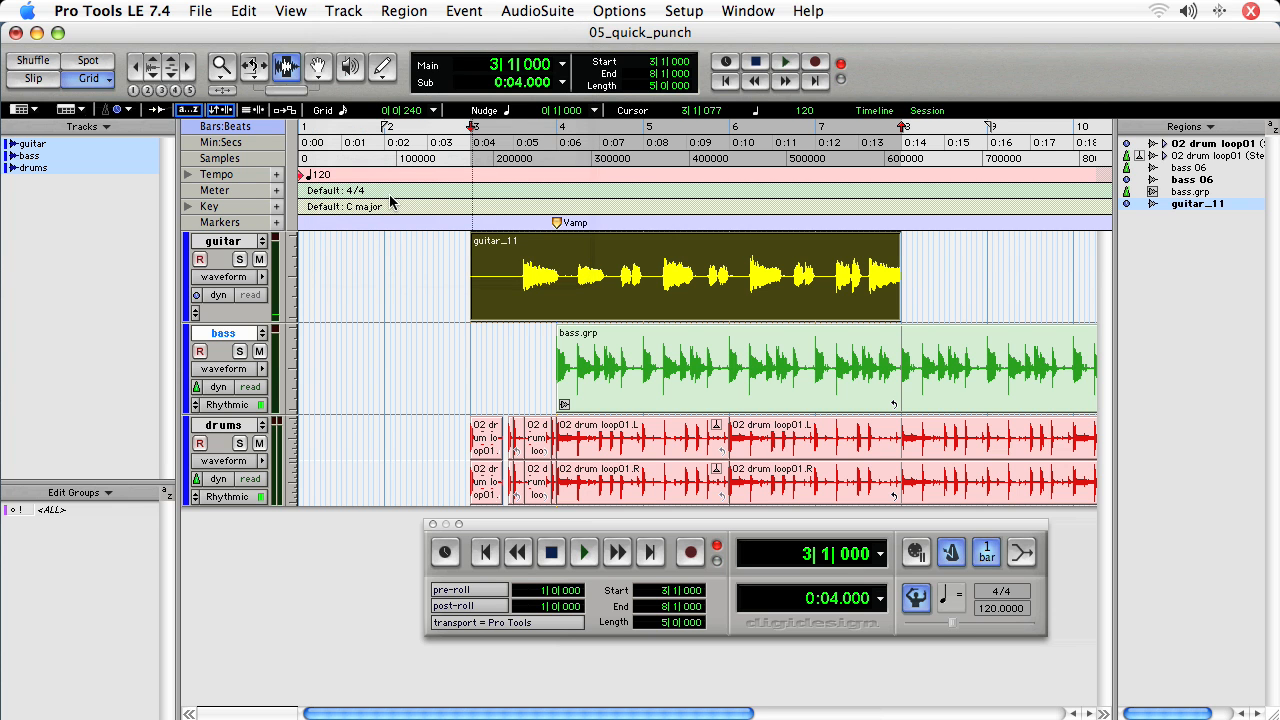
left_click(486, 592)
left_click(484, 608)
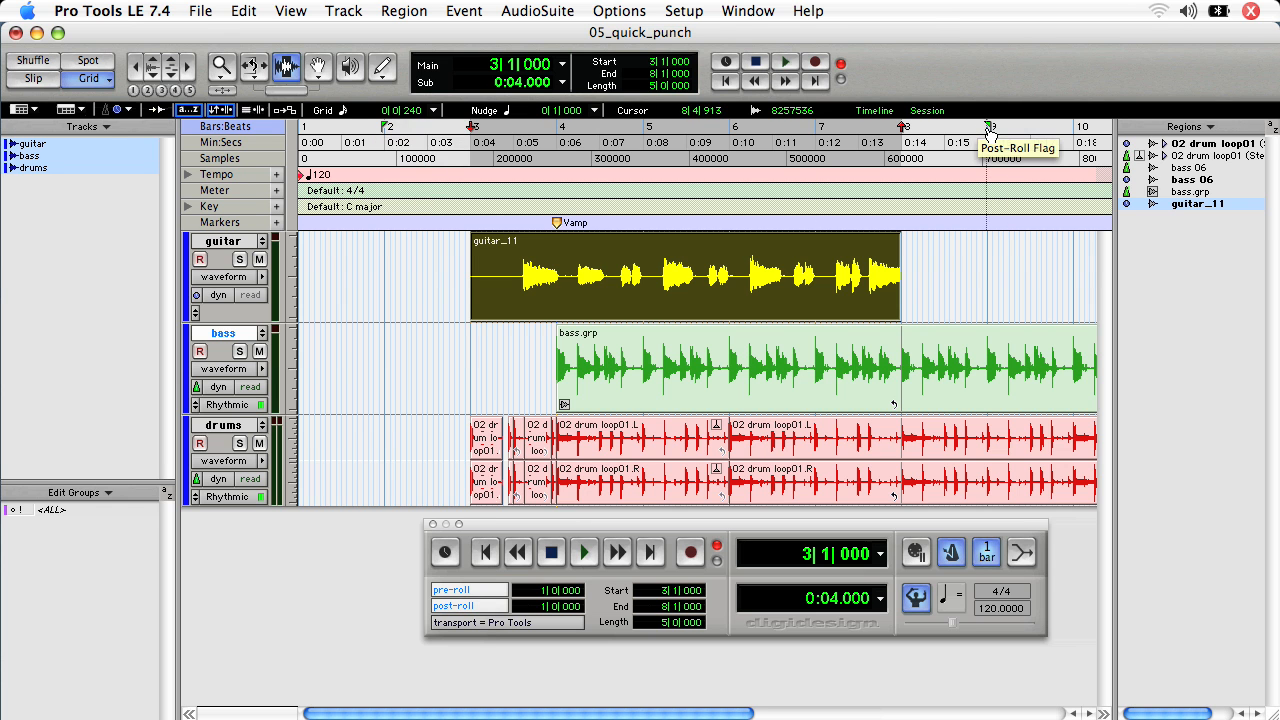
Step: Shorten the timeline selection to end at 4|1|000 and play through the punch range
mouse_move(387, 128)
left_mouse_down()
mouse_move(448, 130)
mouse_move(386, 130)
left_mouse_up()
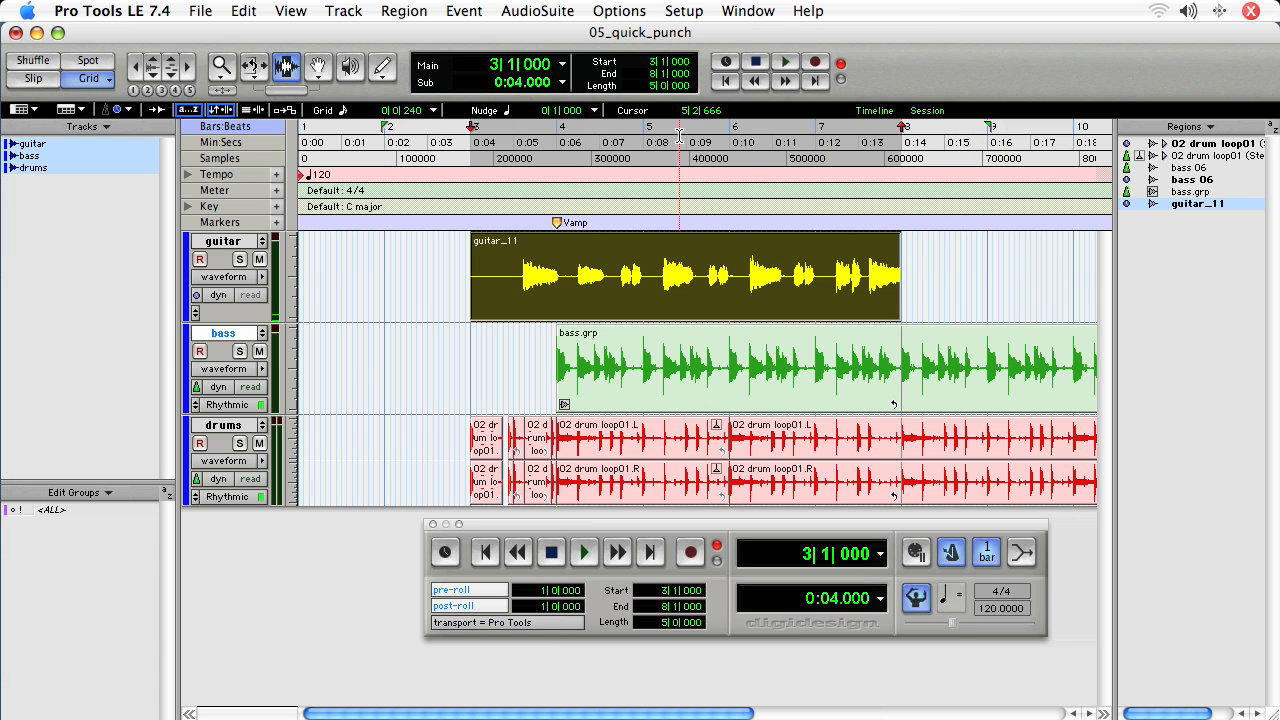
mouse_move(903, 127)
left_mouse_down()
mouse_move(514, 127)
mouse_move(560, 127)
left_mouse_up()
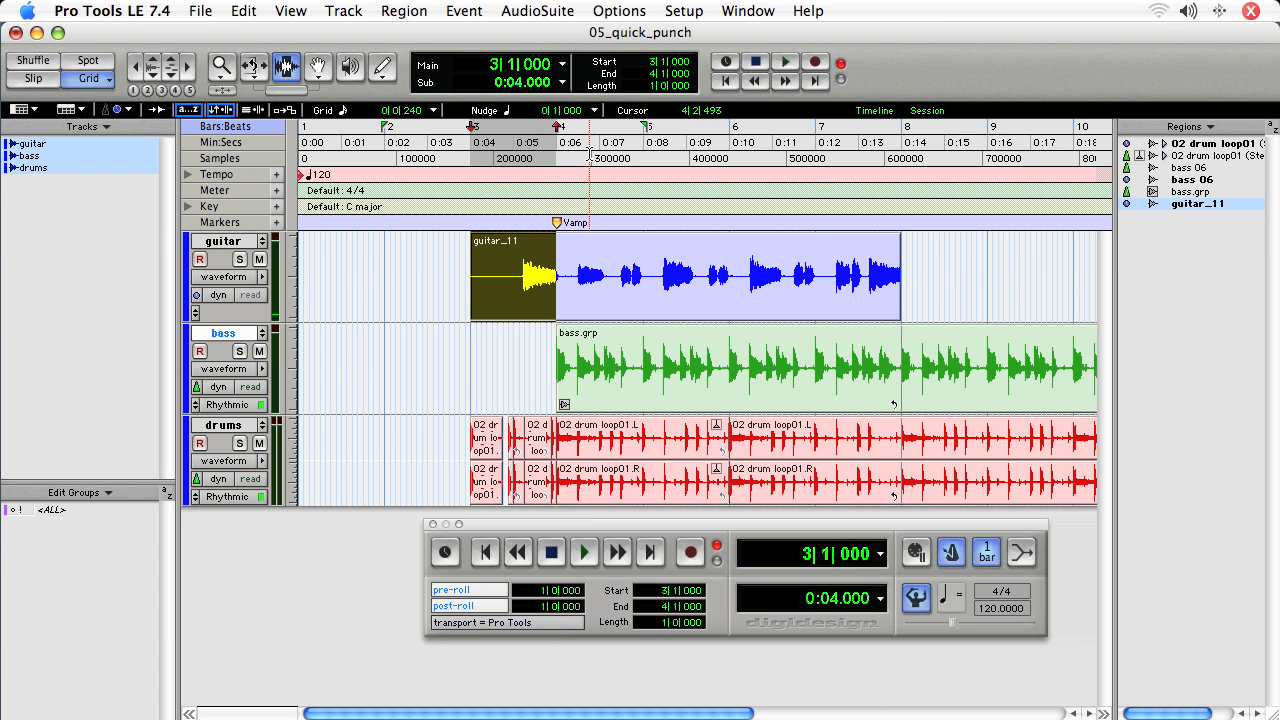
key("space")
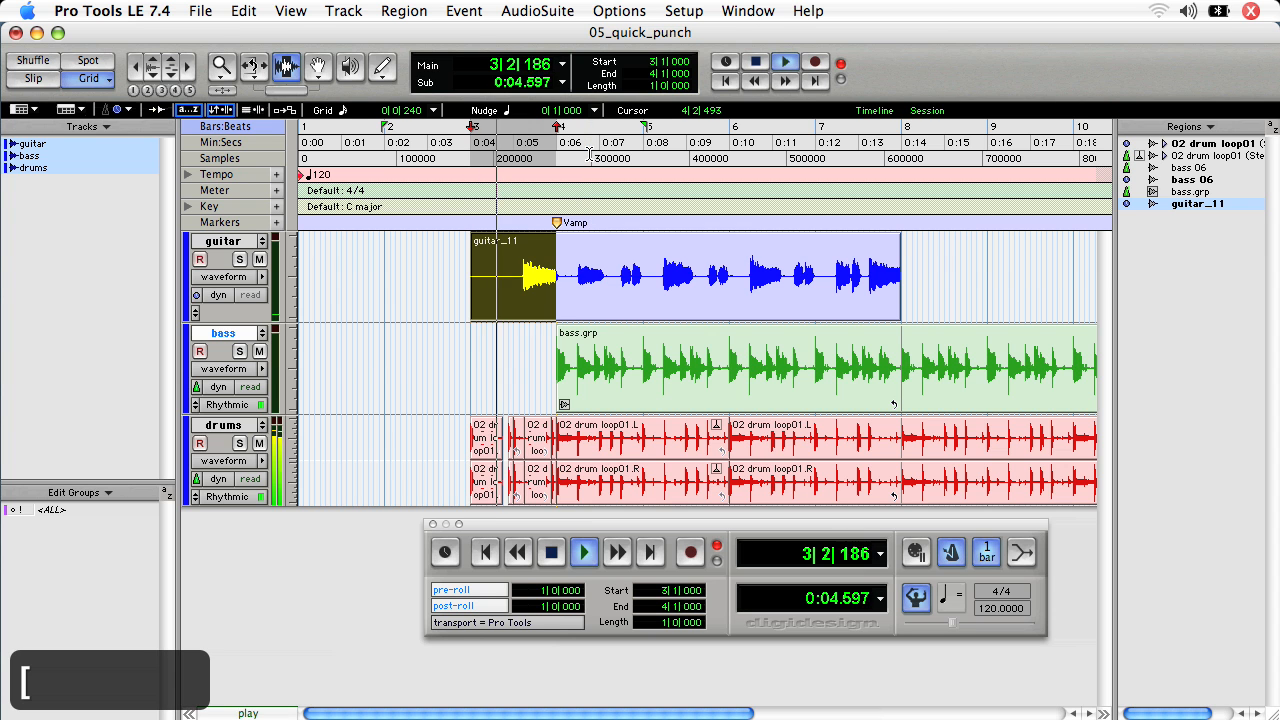
key("space")
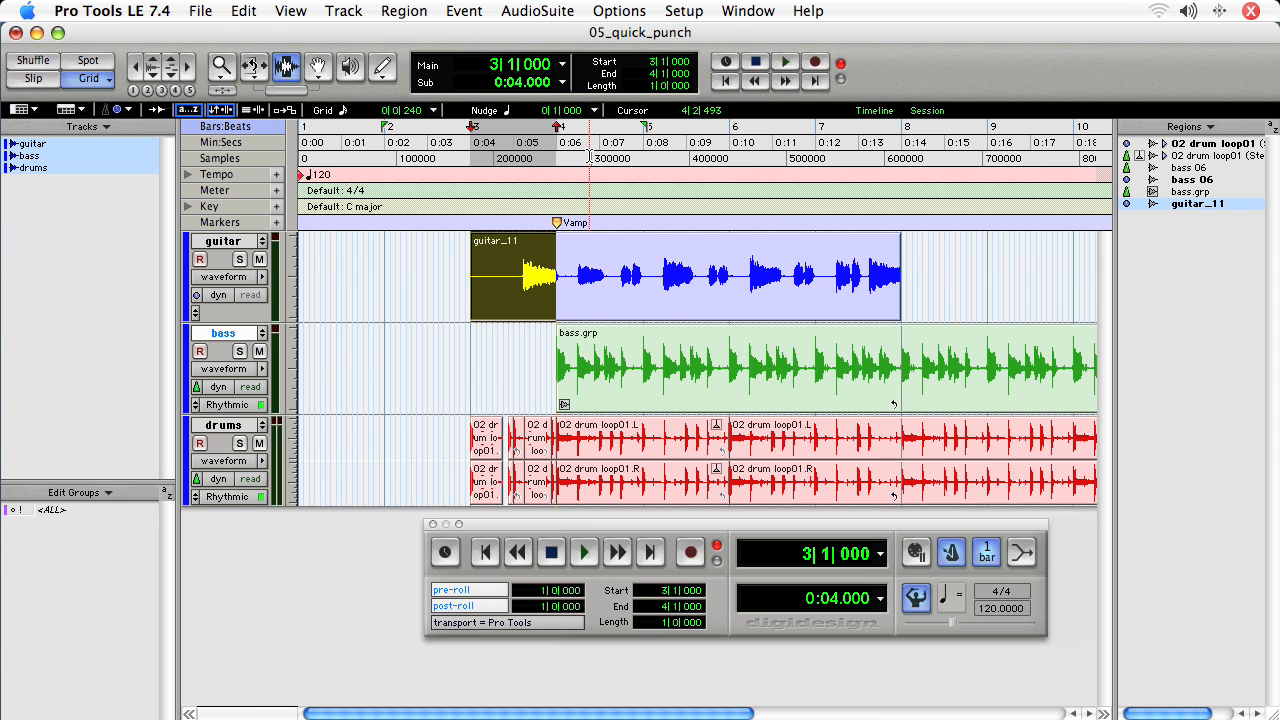
Step: Enable QuickPunch mode and punch in a new guitar recording between bars 3 and 4
left_click(619, 10)
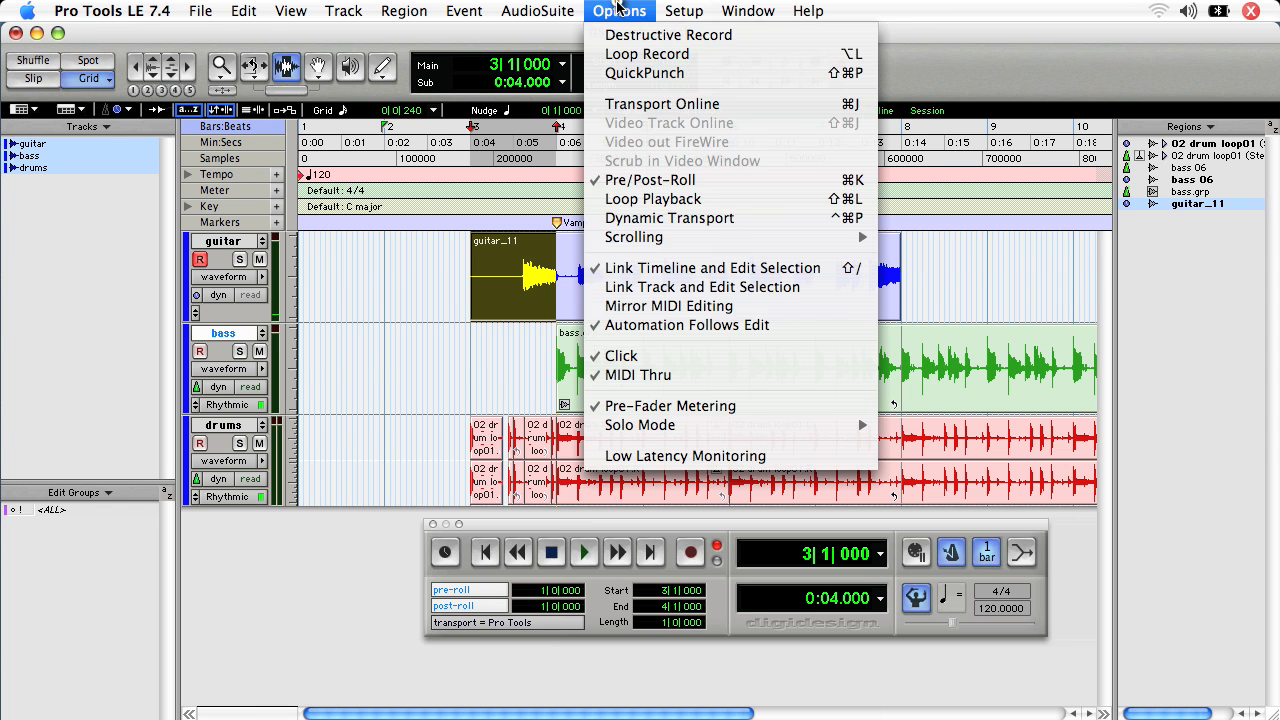
left_click(645, 73)
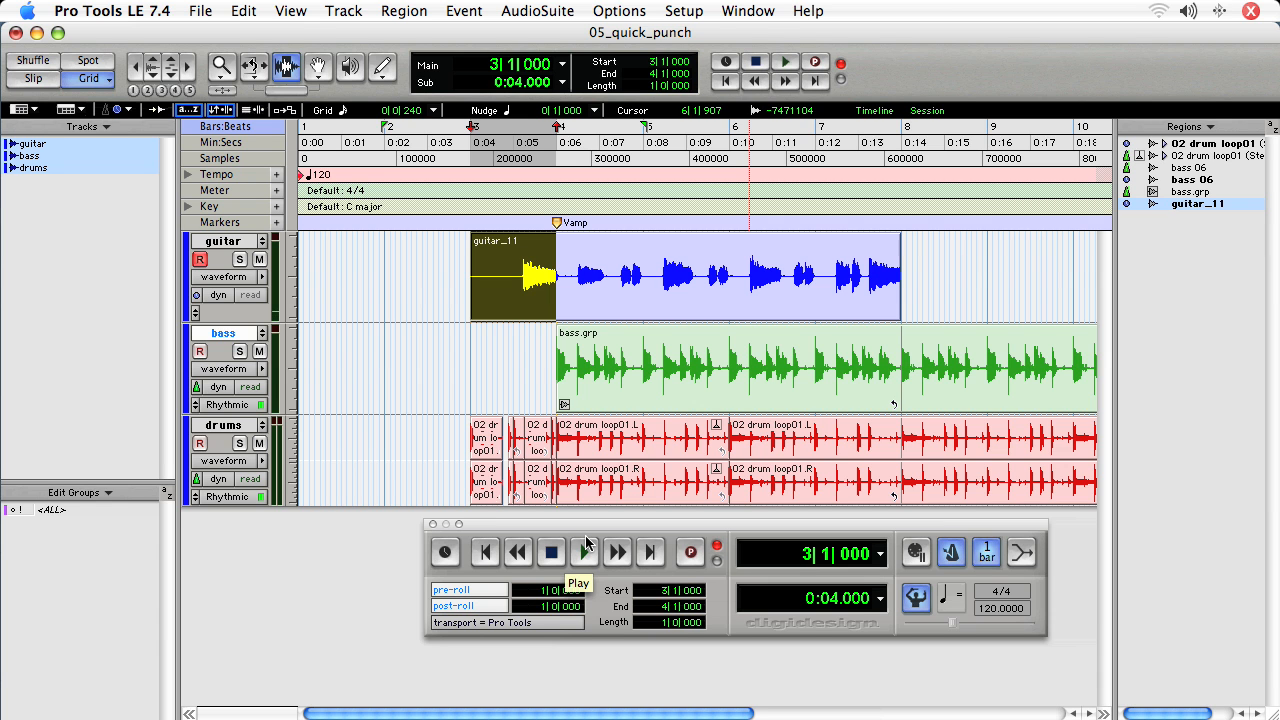
left_click(690, 552)
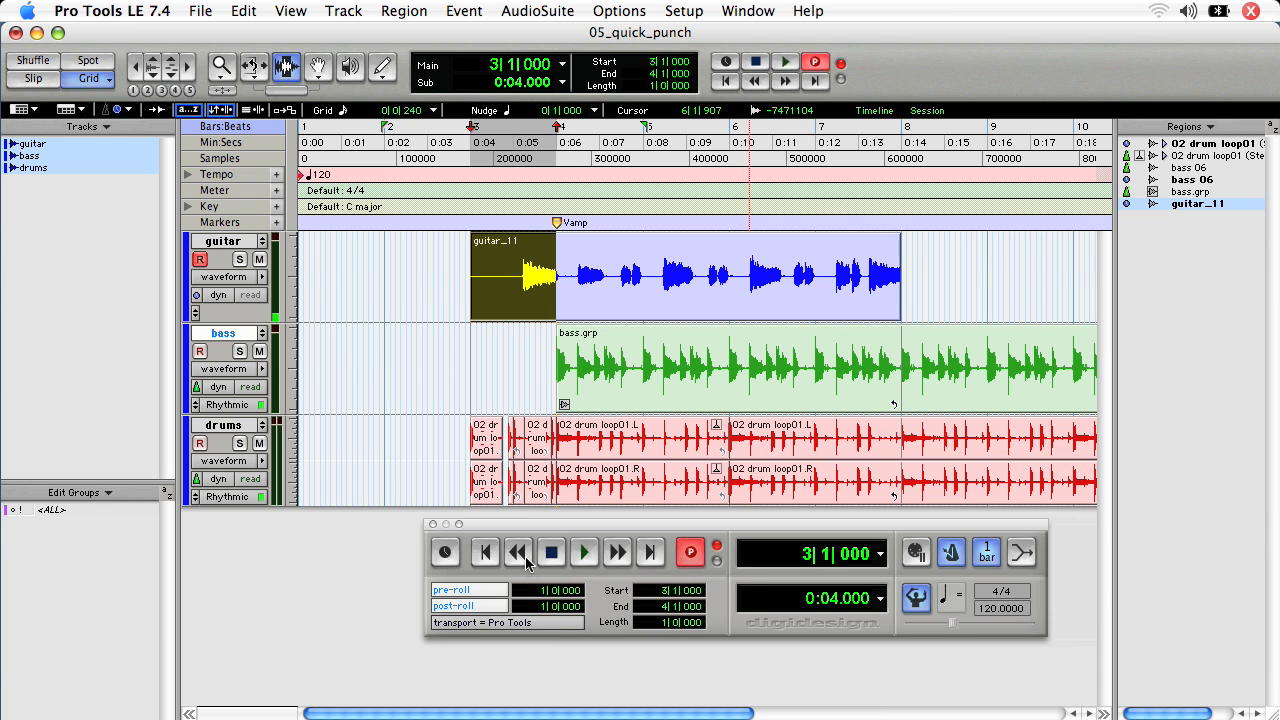
left_click(583, 553)
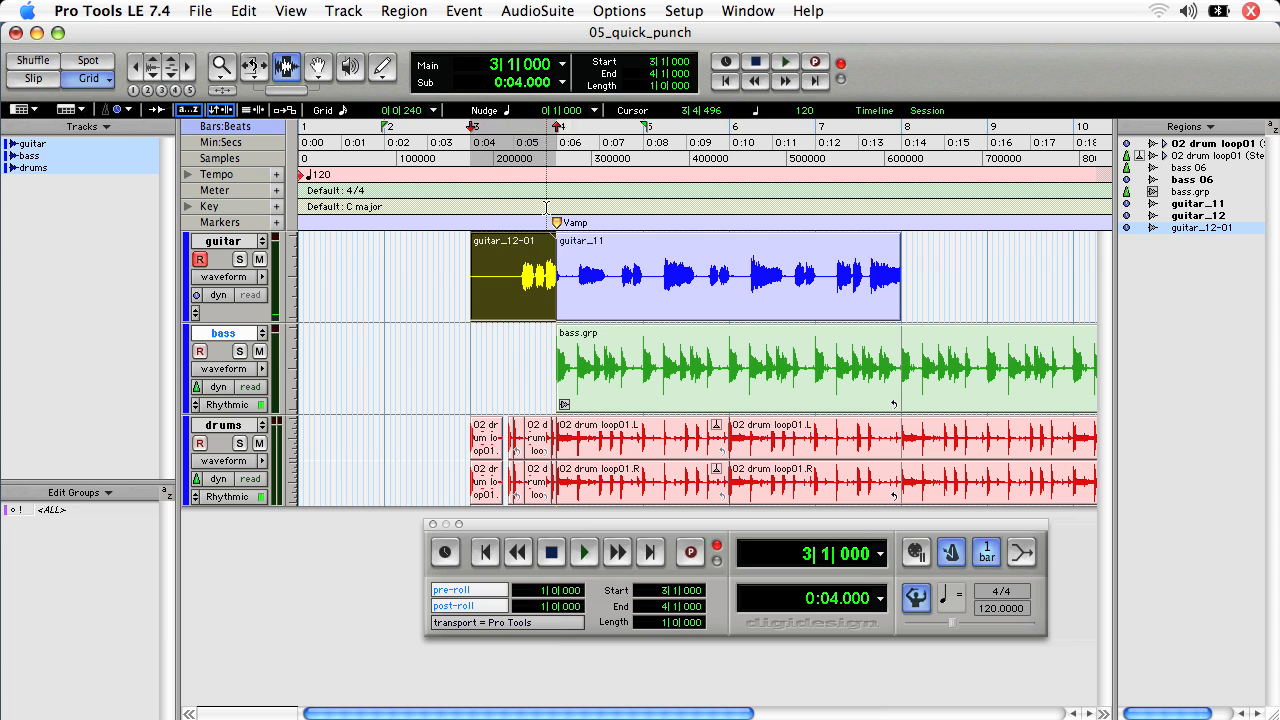
Step: Play back the punched-in guitar with the other tracks from 2|4|240
left_click(579, 285)
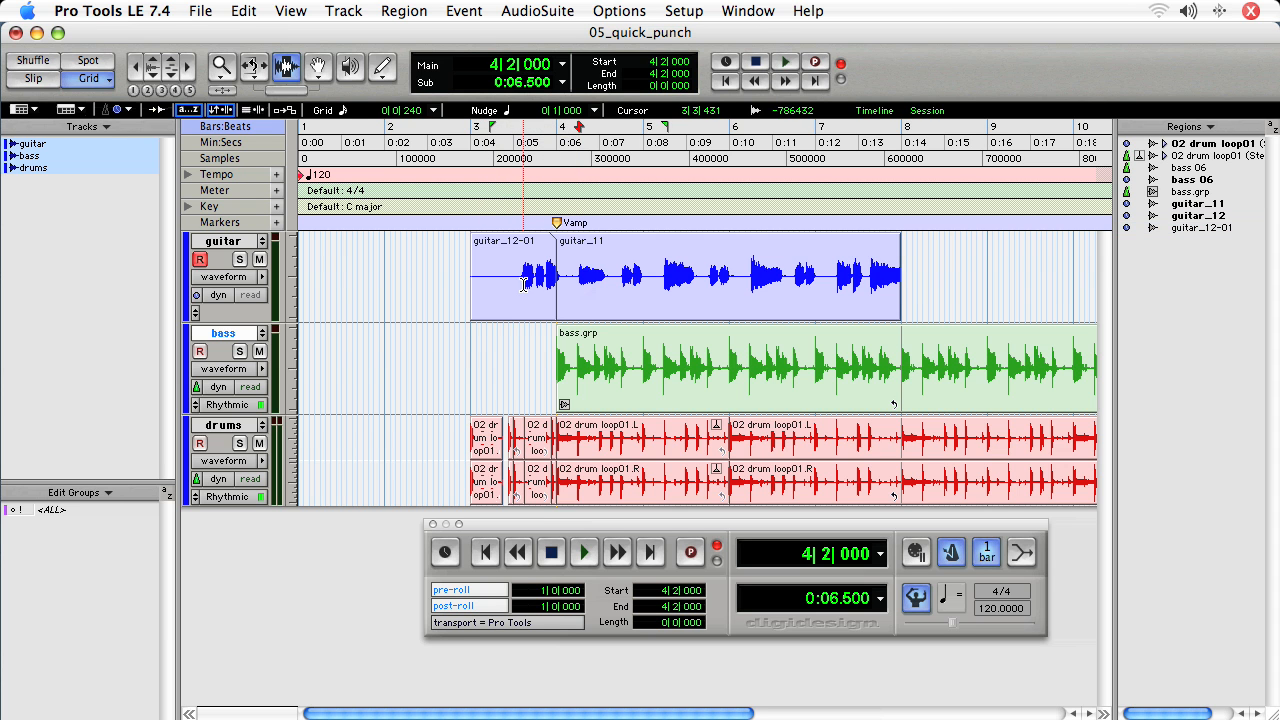
left_click(456, 142)
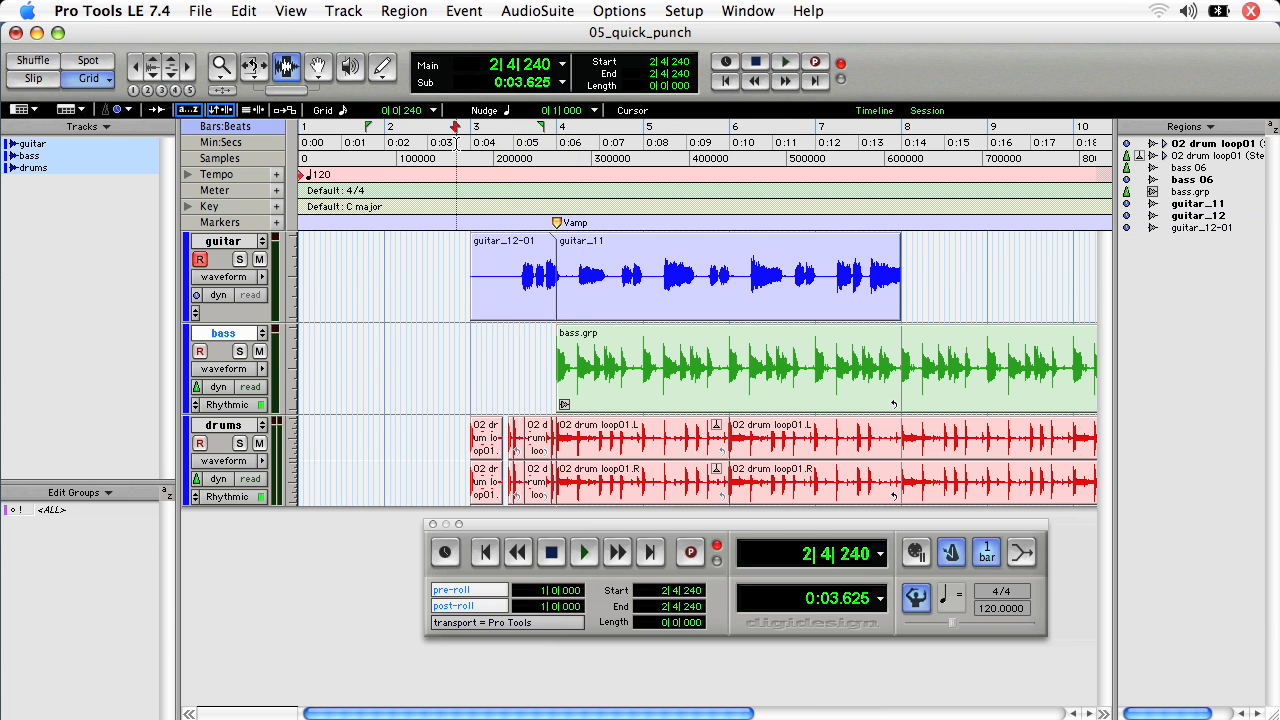
key("space")
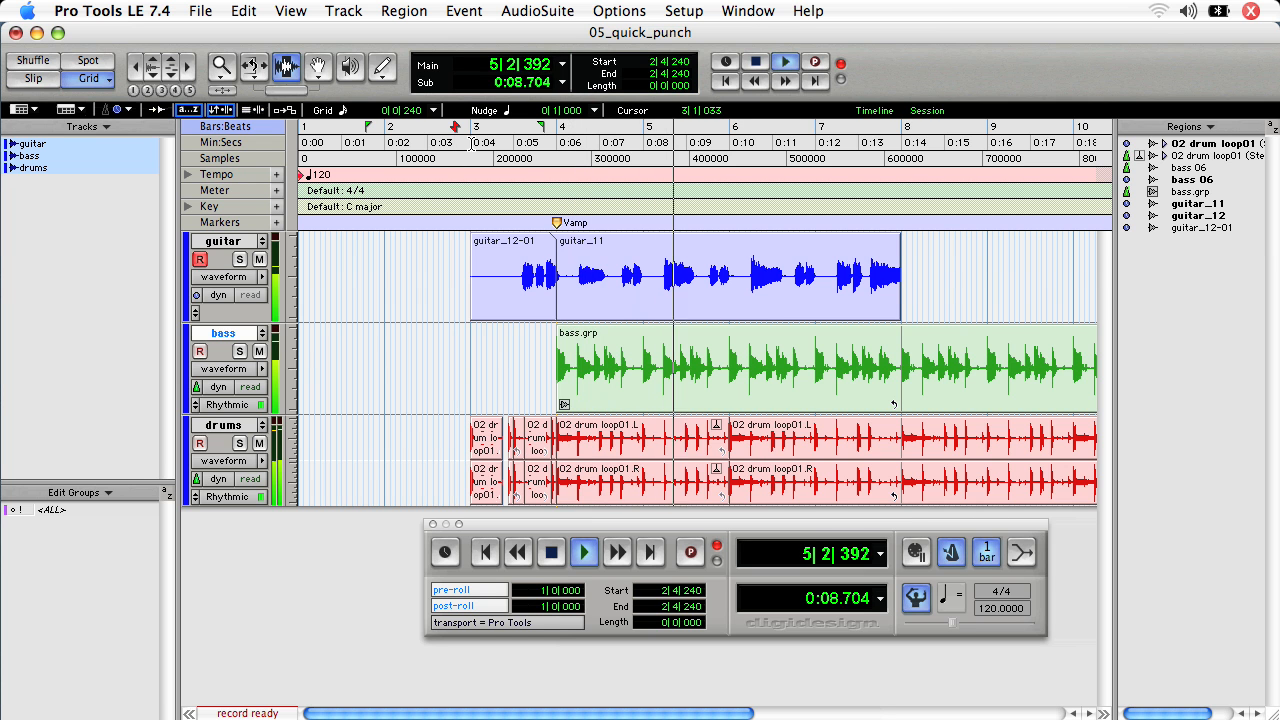
key("space")
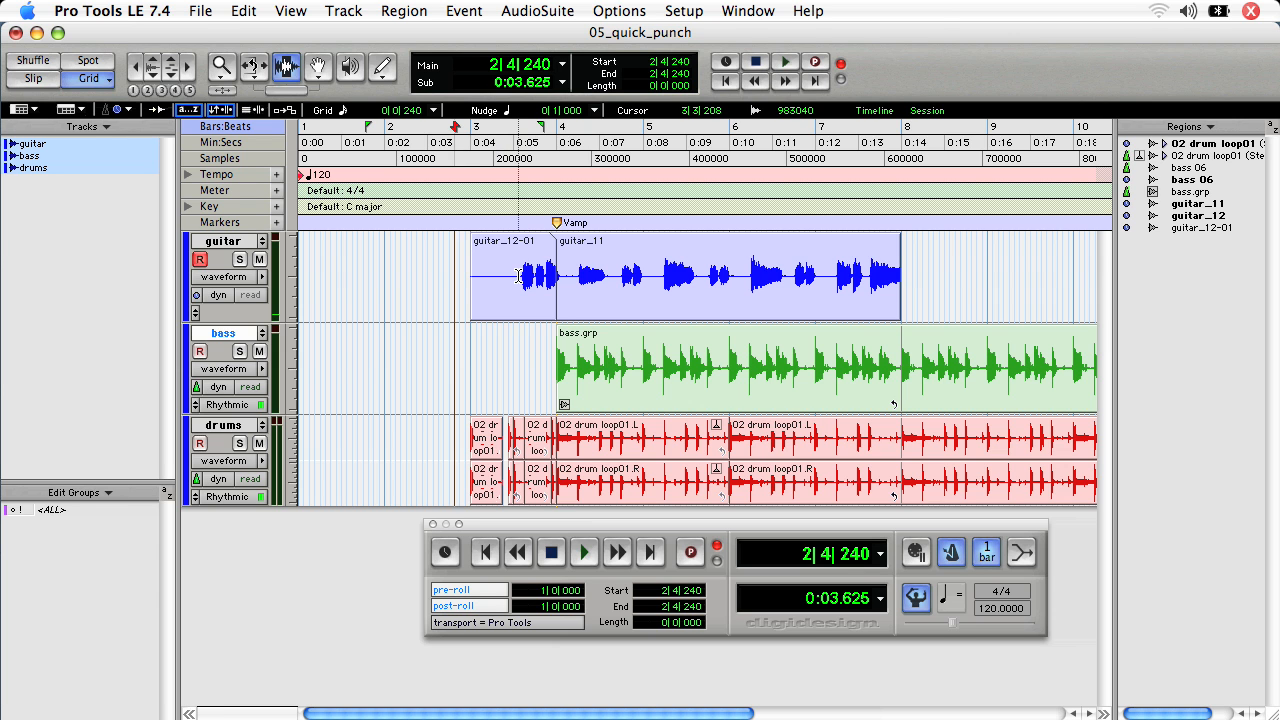
Step: Extend the end of the guitar_12-01 region to 5|1|000 with the standard Trim tool
key("F6")
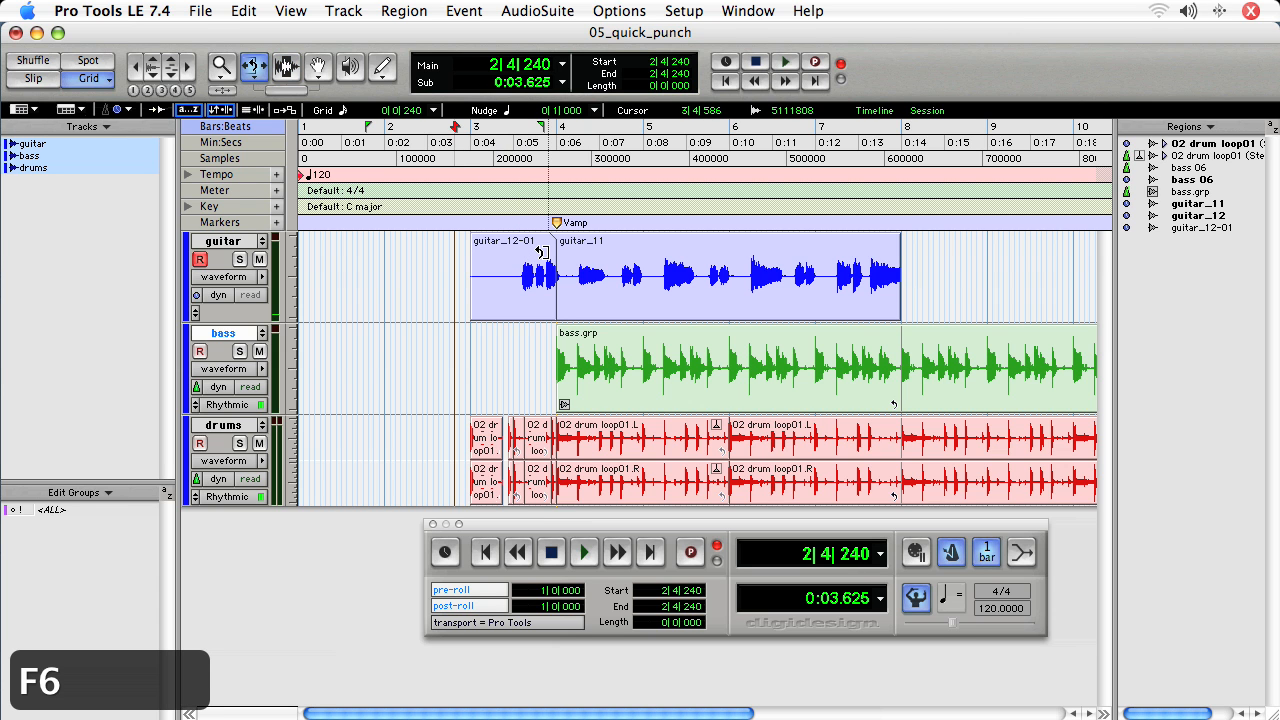
key("F6")
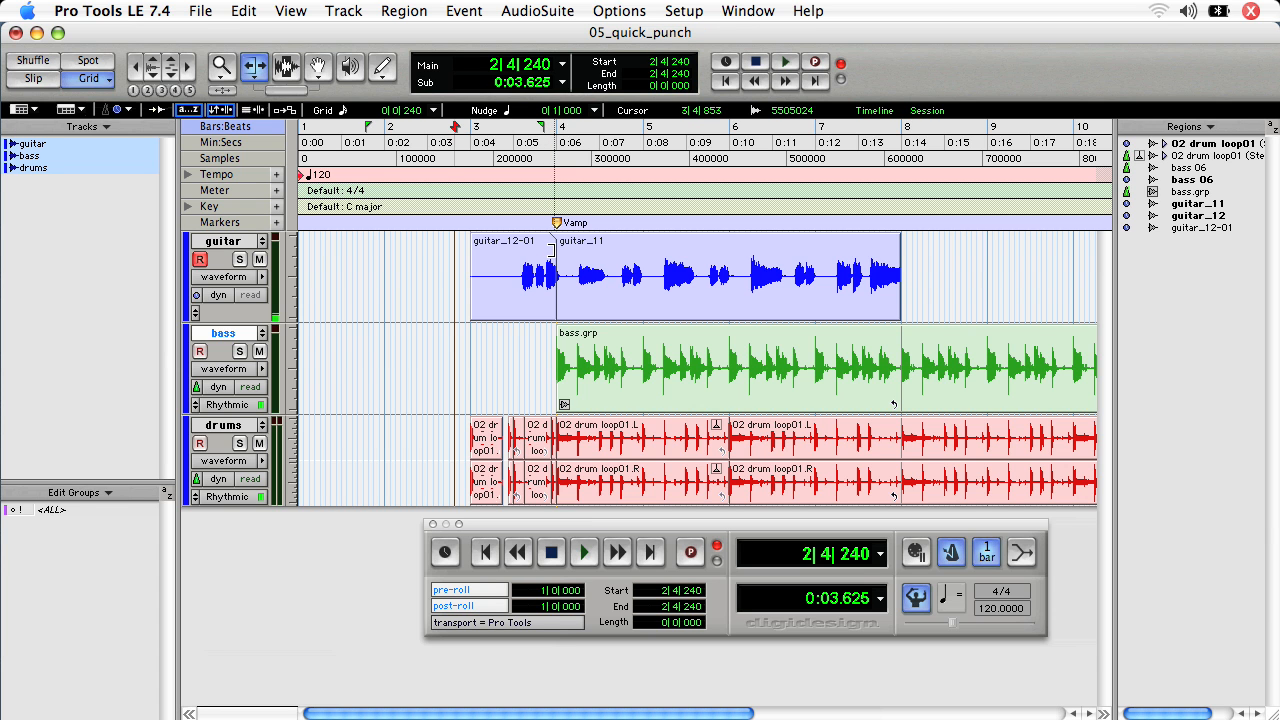
left_click_drag(551, 248, 687, 252)
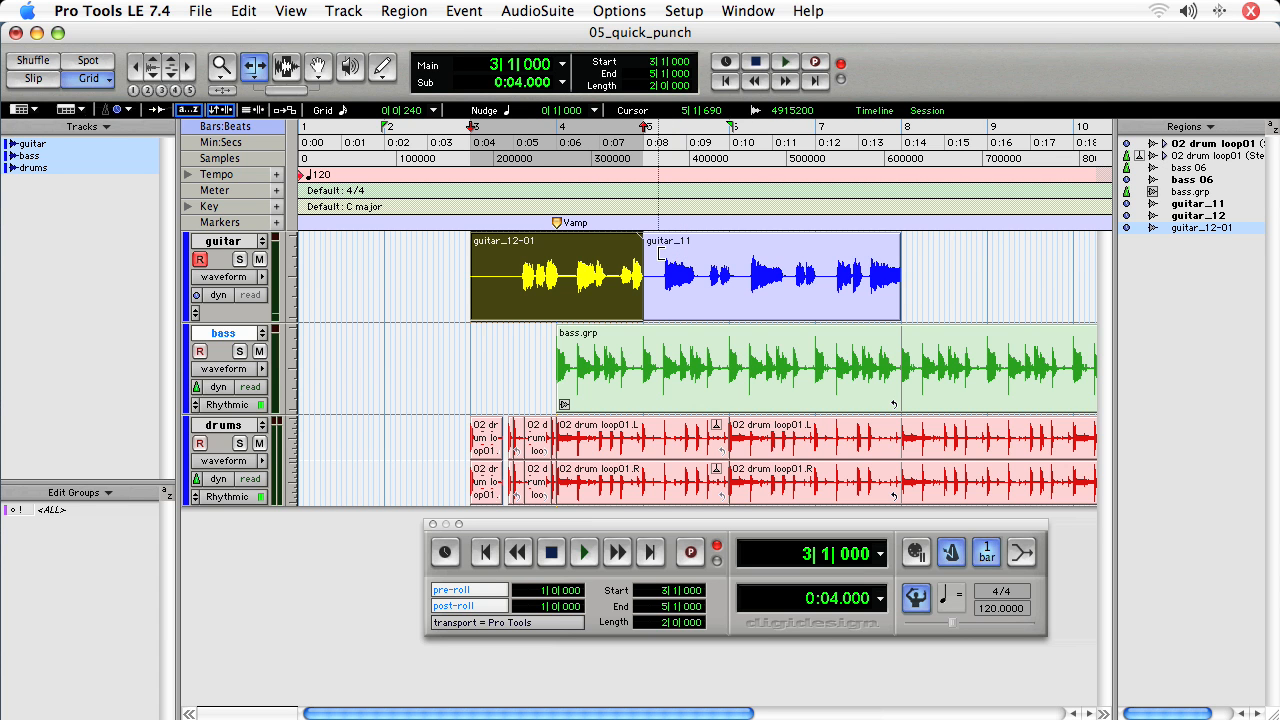
Step: Turn off pre-roll and post-roll and play the extended guitar punch from 3|1|000
left_click(471, 142)
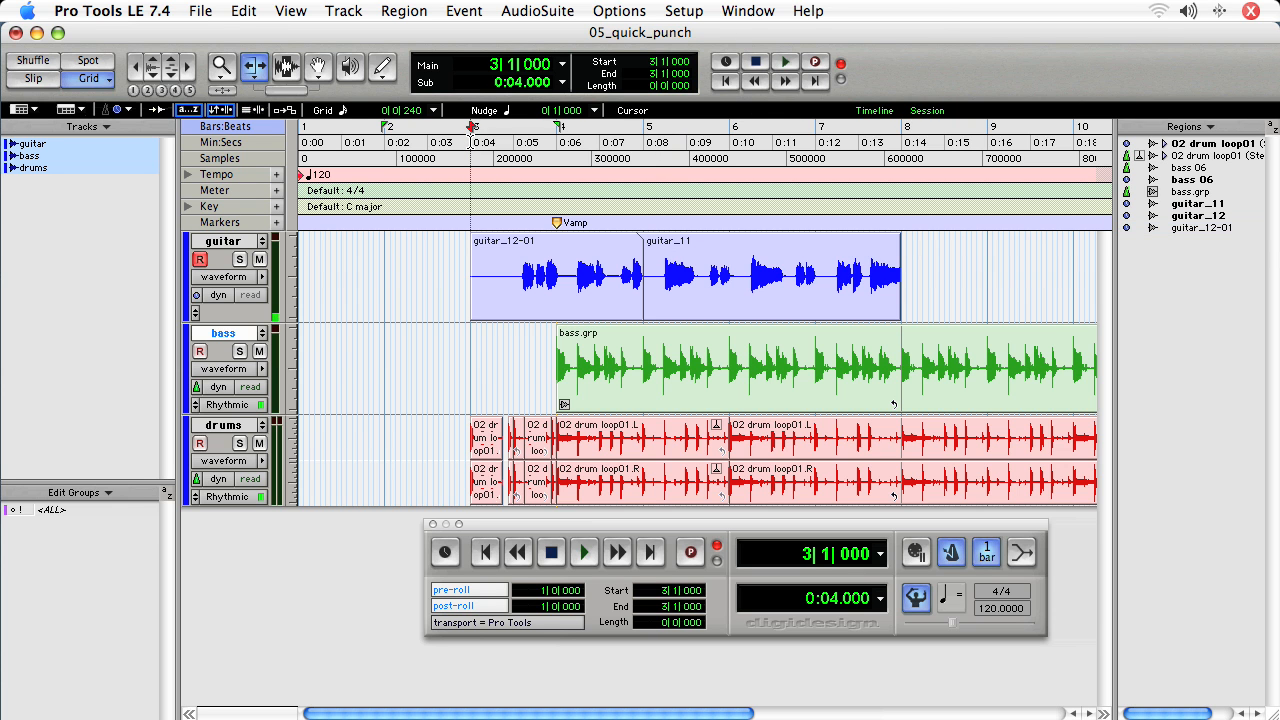
left_click(467, 591)
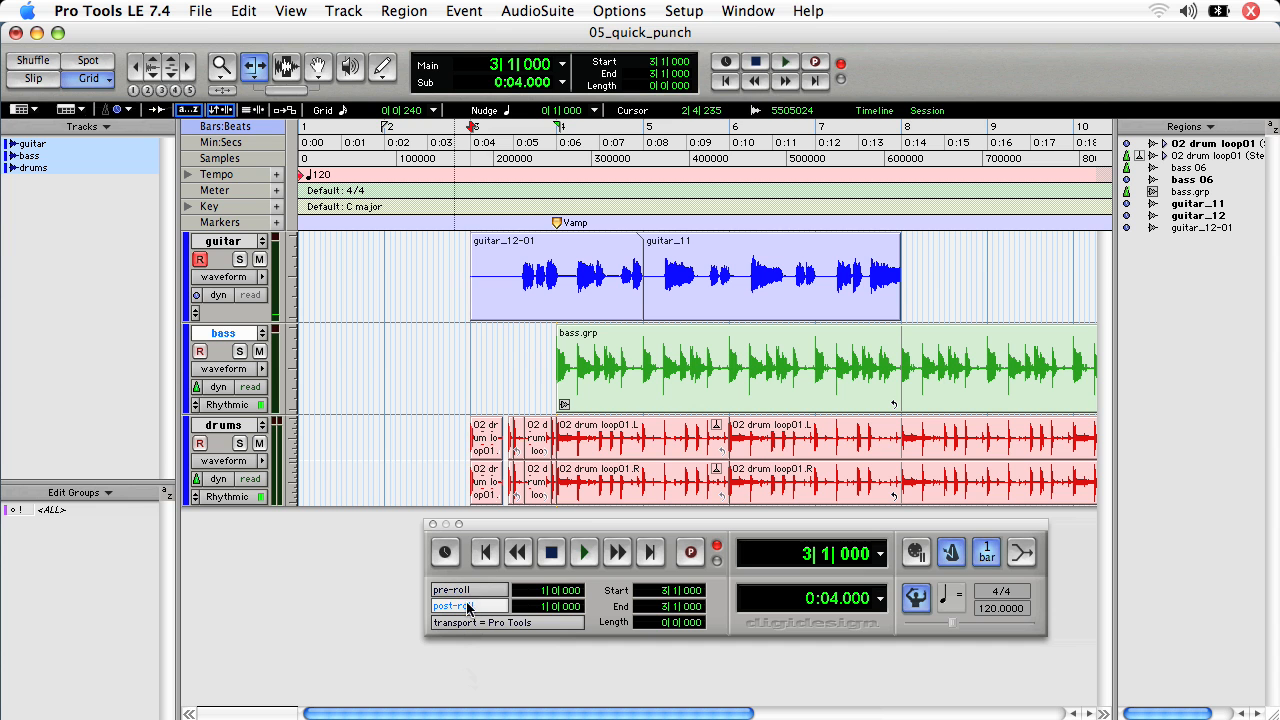
key("space")
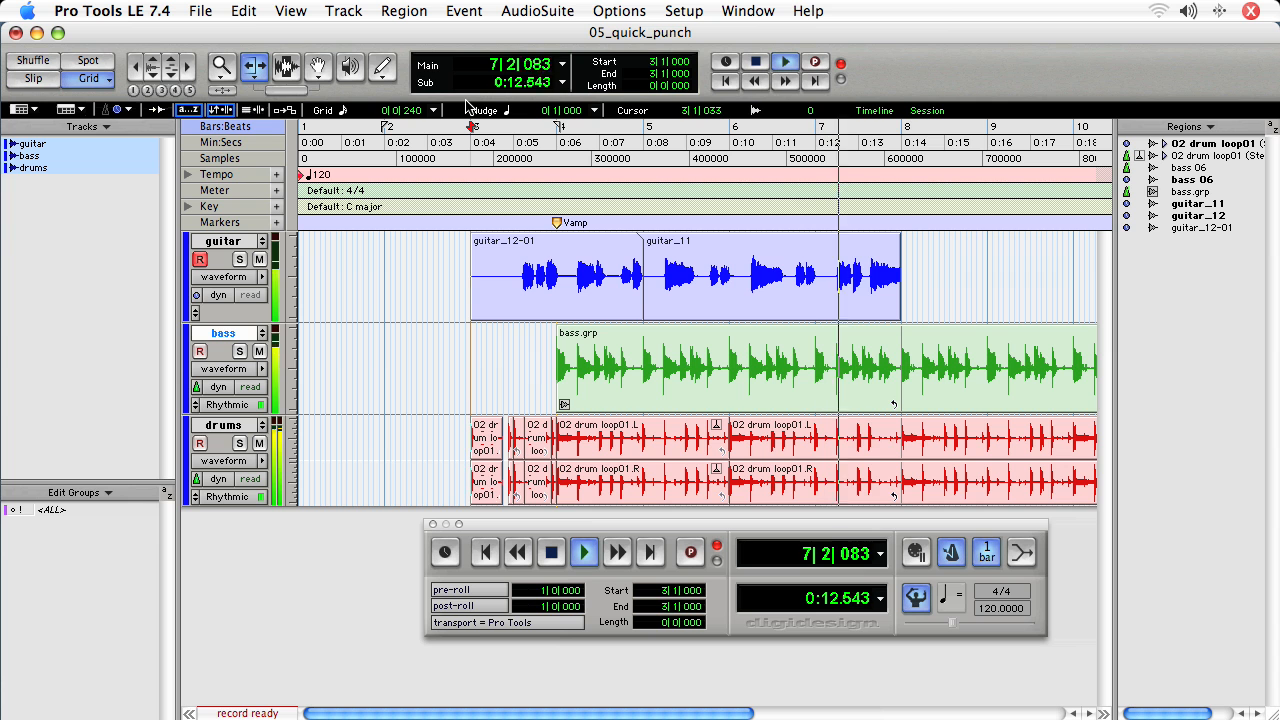
key("space")
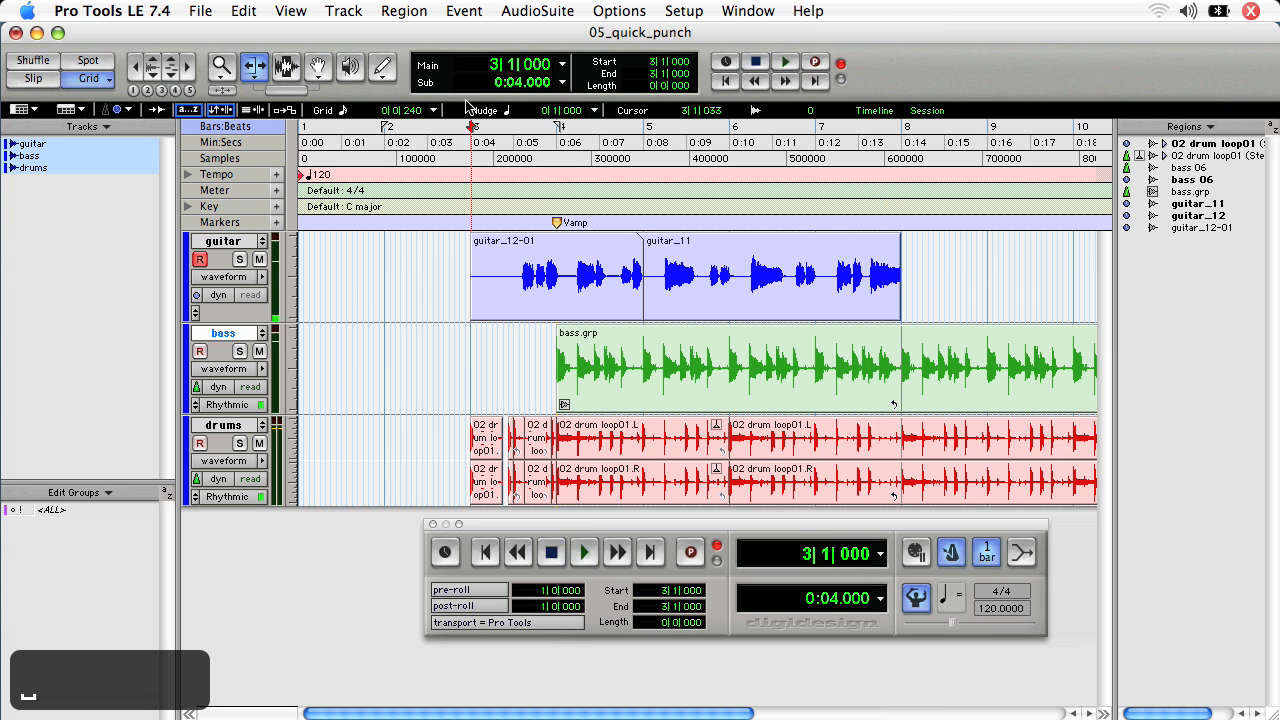